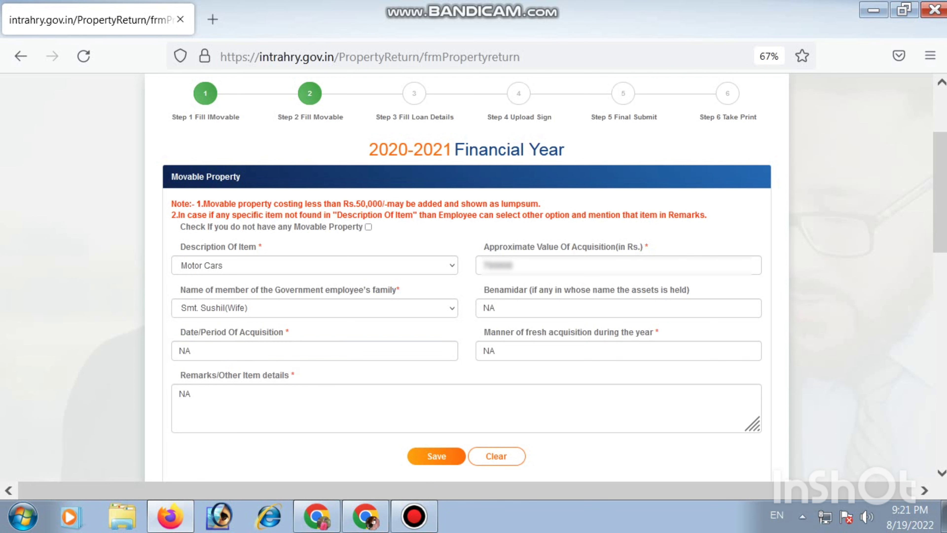
Save the filled-in Motor Cars movable property entry and acknowledge the save.
click(436, 455)
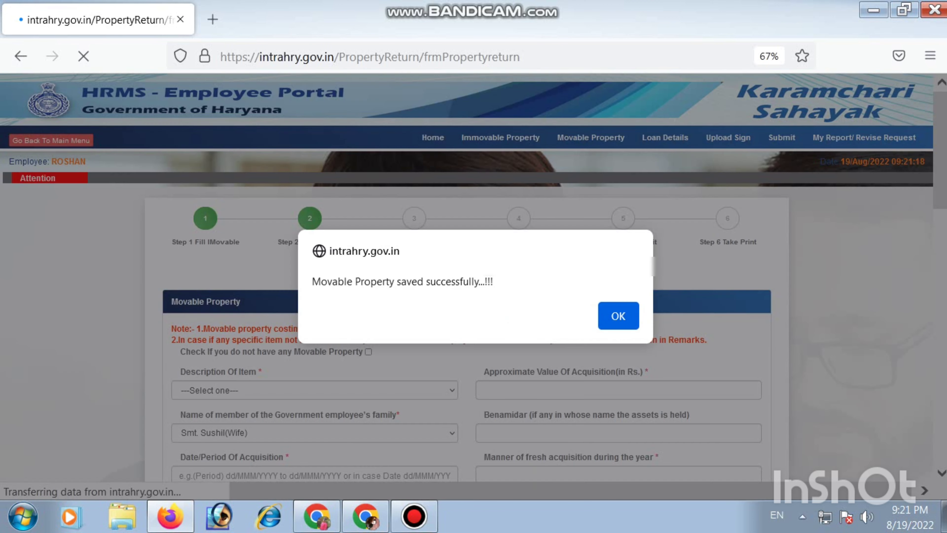
click(617, 316)
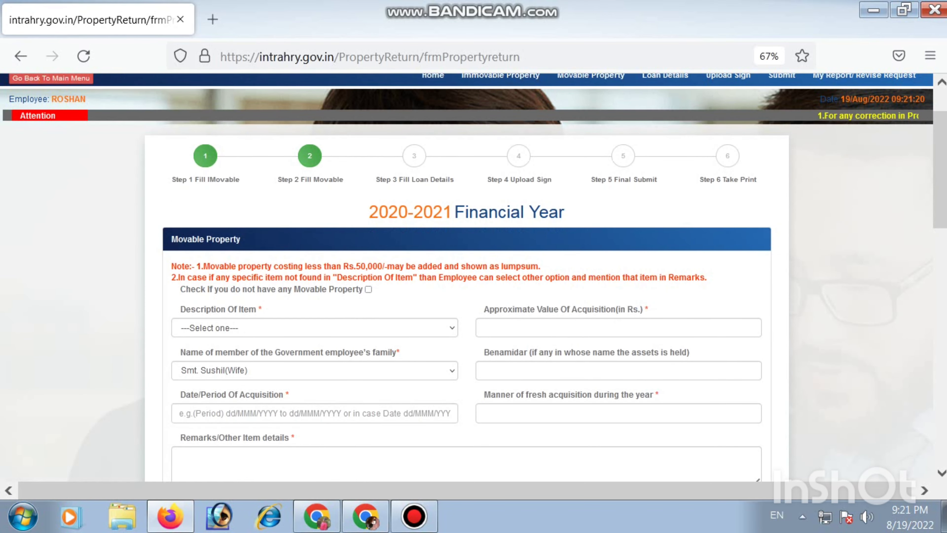
Start another Motor Cars movable property entry with an approximate acquisition value of 100000 and the benamidar set to NA.
click(315, 327)
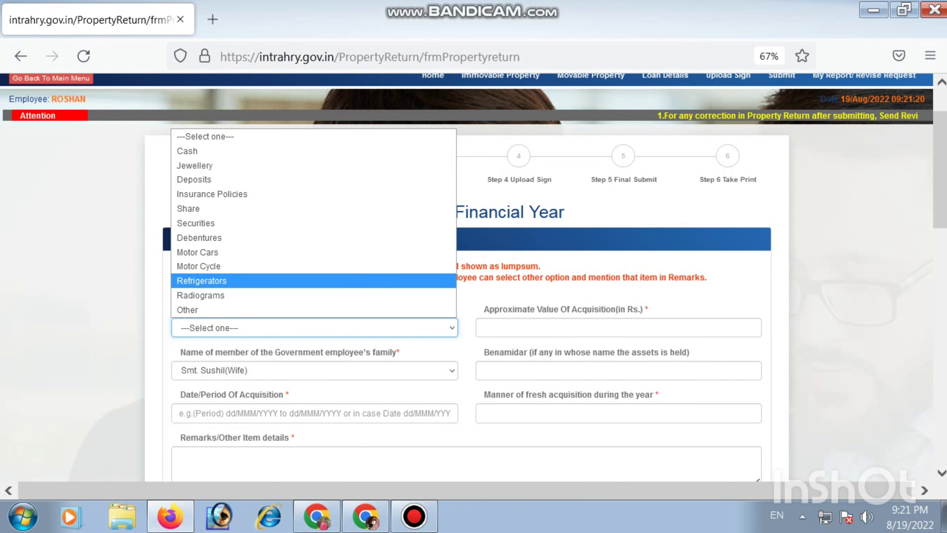
click(314, 252)
click(618, 327)
text(100000)
click(619, 370)
text(NA)
Enter NA for the date of acquisition, manner of fresh acquisition and remarks, and save the second Motor Cars entry.
key(Tab)
text(NA)
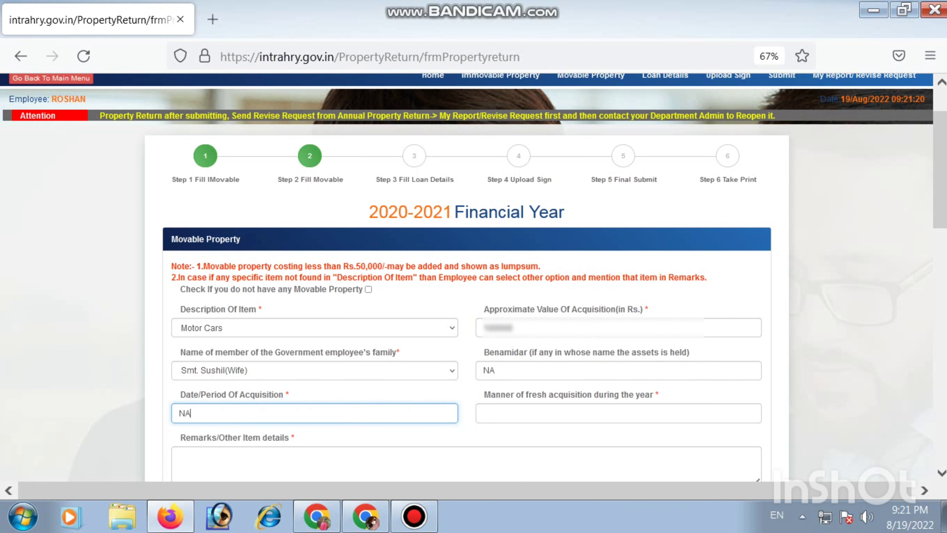
key(Tab)
text(NA)
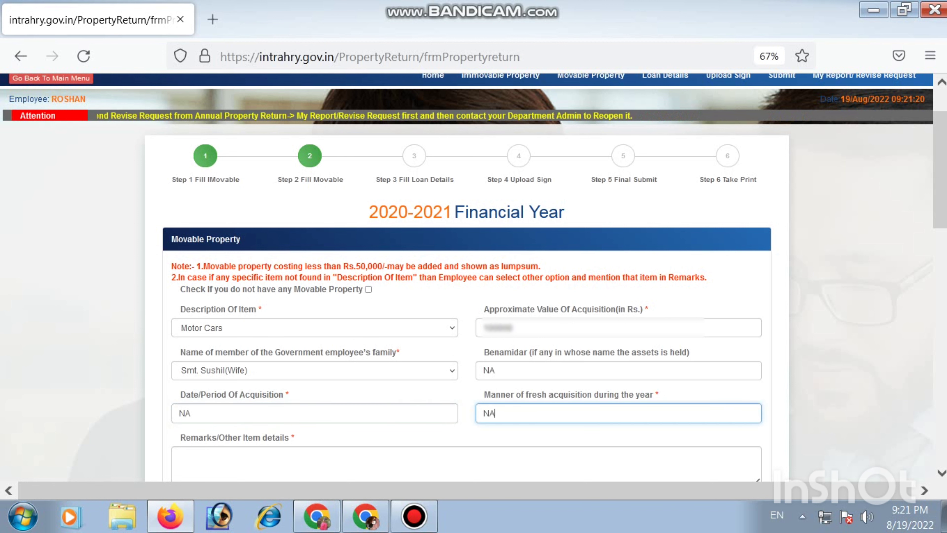
key(Tab)
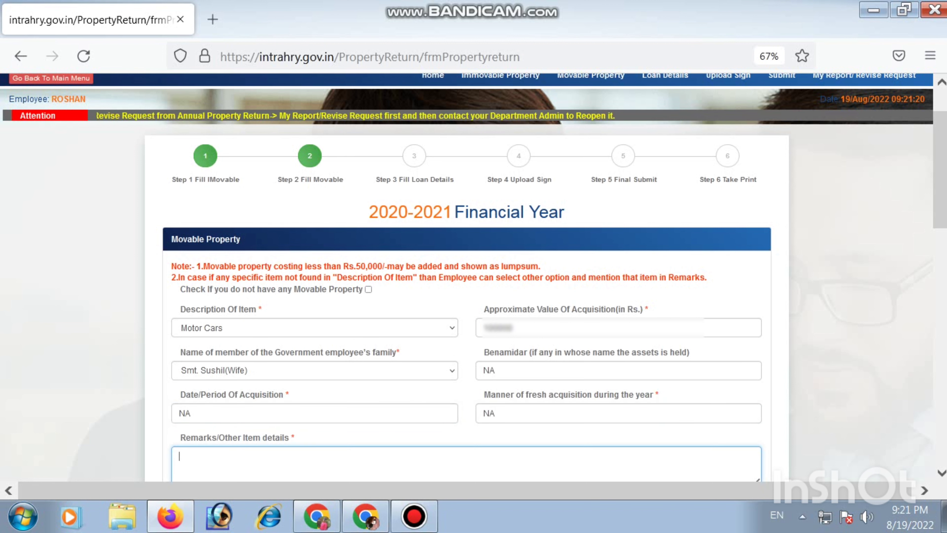
text(NA)
scroll(466, 335, down, 3)
click(436, 394)
Start a movable property entry for Refrigerators with an approximate acquisition value of 7000 and the benamidar set to NA.
click(314, 203)
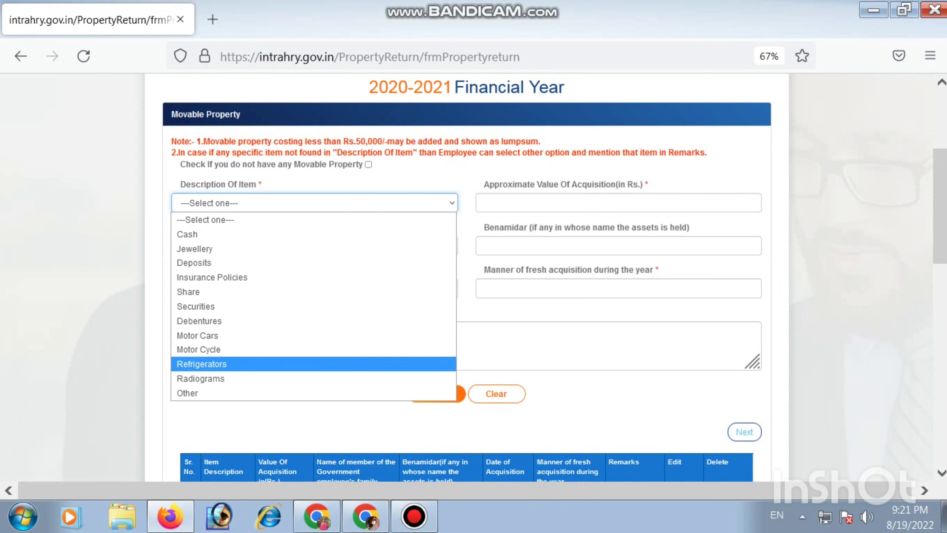
click(231, 364)
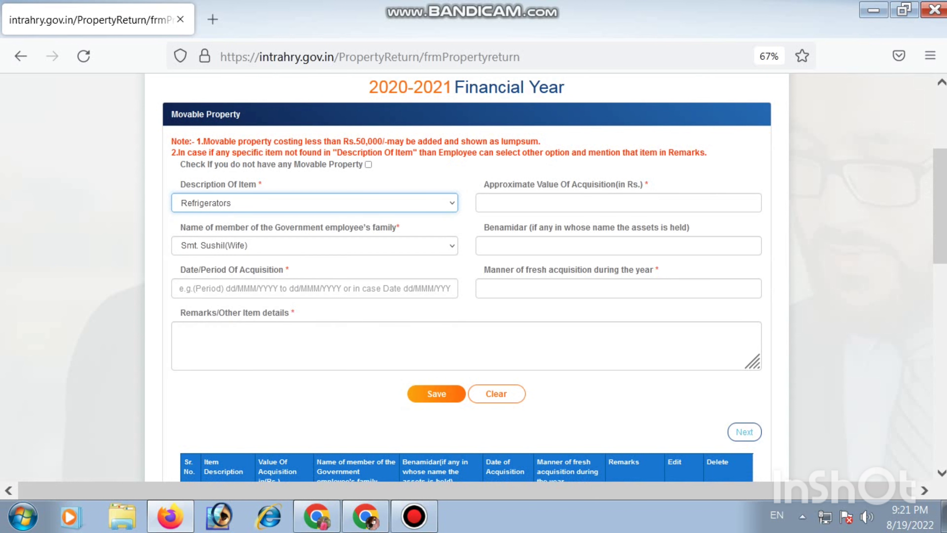
click(618, 202)
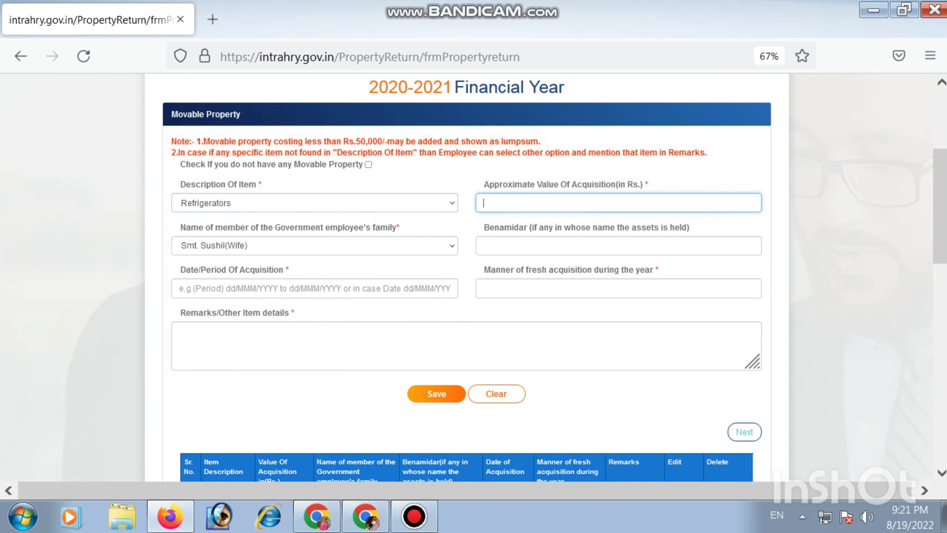
text(7000)
click(618, 246)
text(NA)
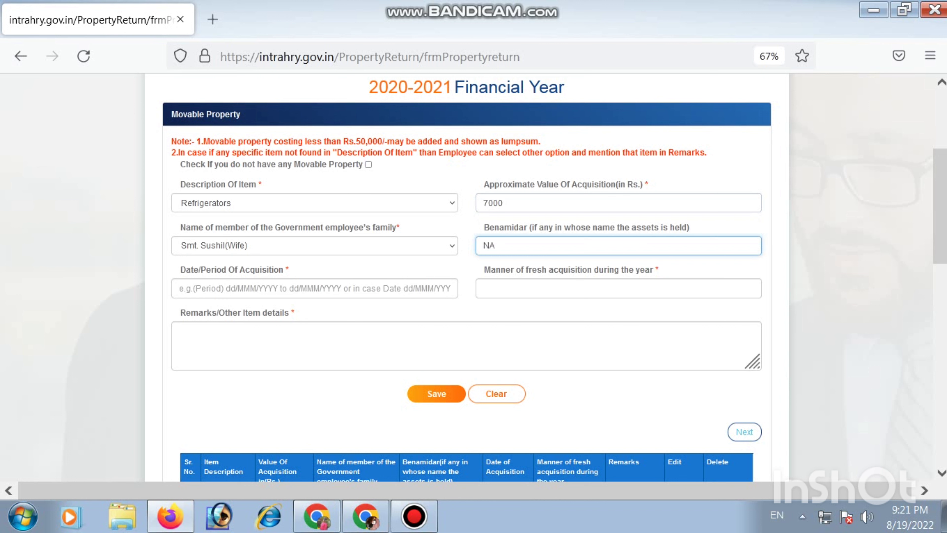
Enter NA for the date of acquisition and manner of fresh acquisition, and save the Refrigerators entry.
key(Tab)
text(NA)
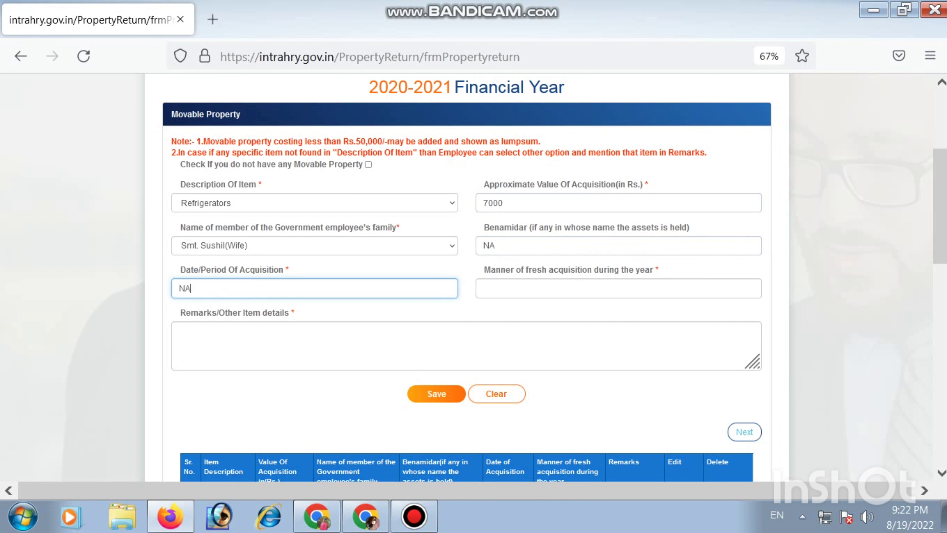
key(Tab)
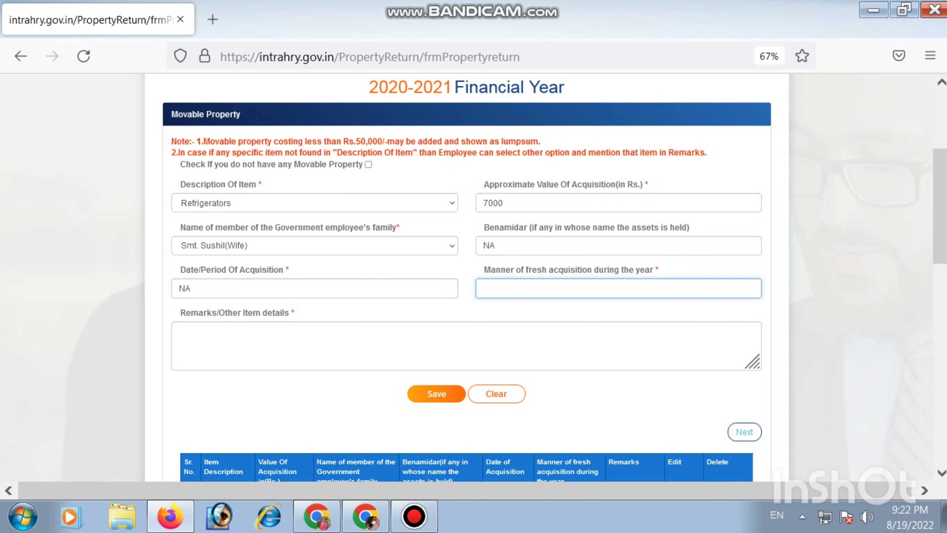
text(NA)
click(437, 394)
Review the saved movable property entries and continue to the loan details stage of the return.
scroll(466, 278, down, 2)
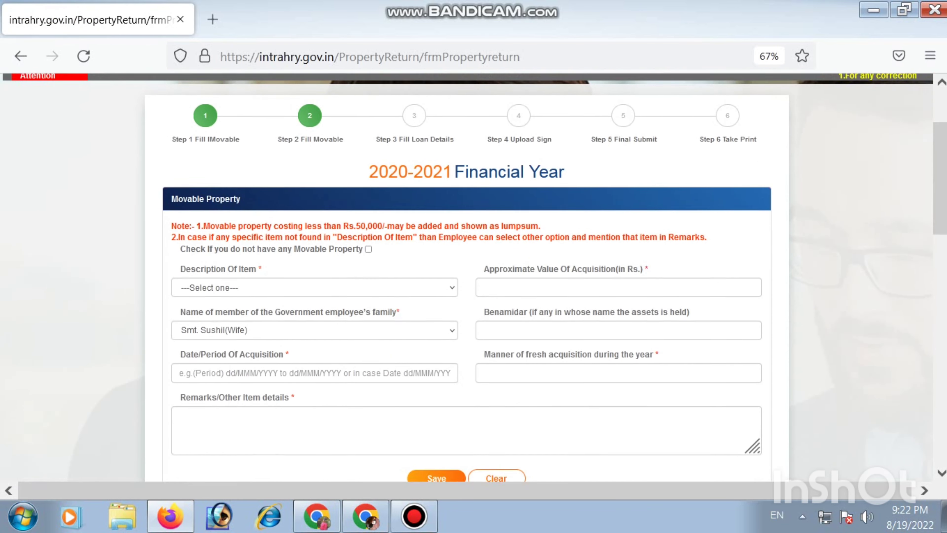
click(315, 265)
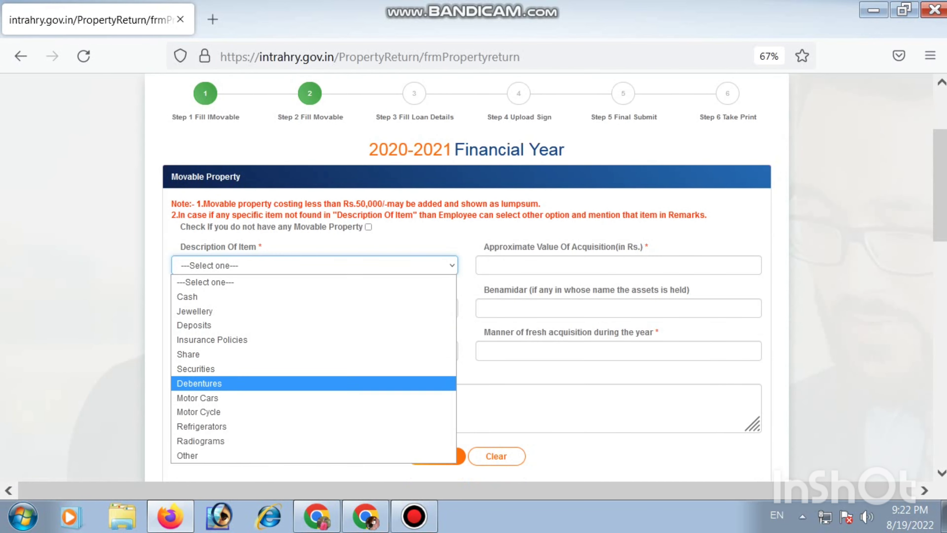
click(499, 373)
scroll(466, 278, down, 10)
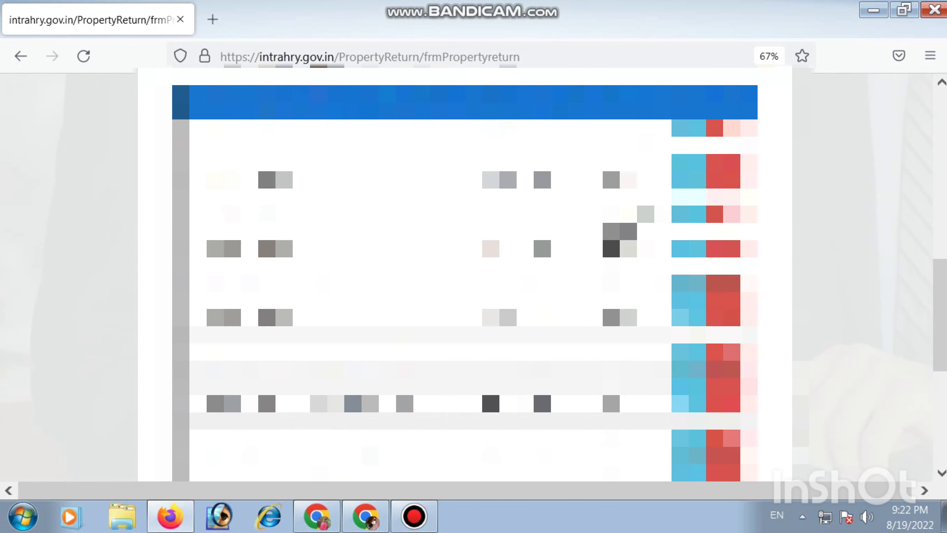
scroll(466, 274, up, 6)
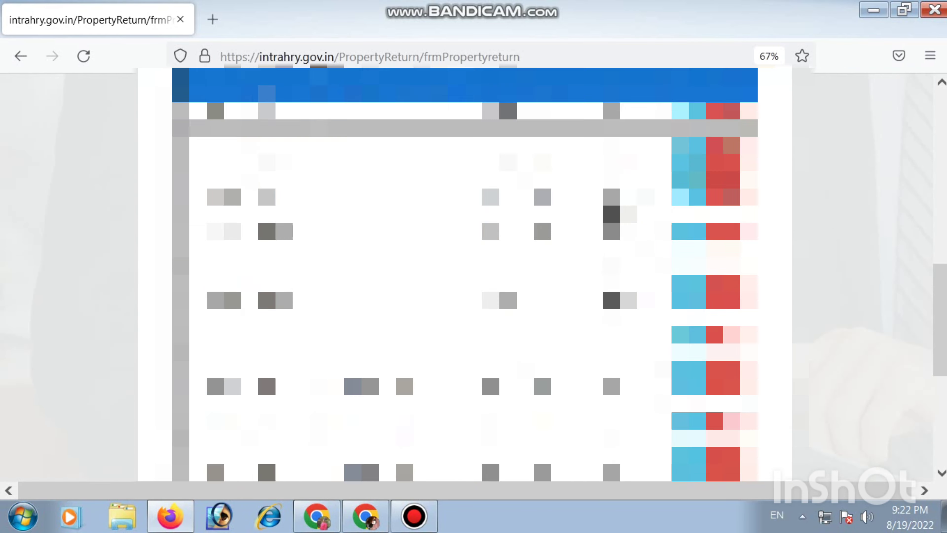
scroll(466, 274, down, 5)
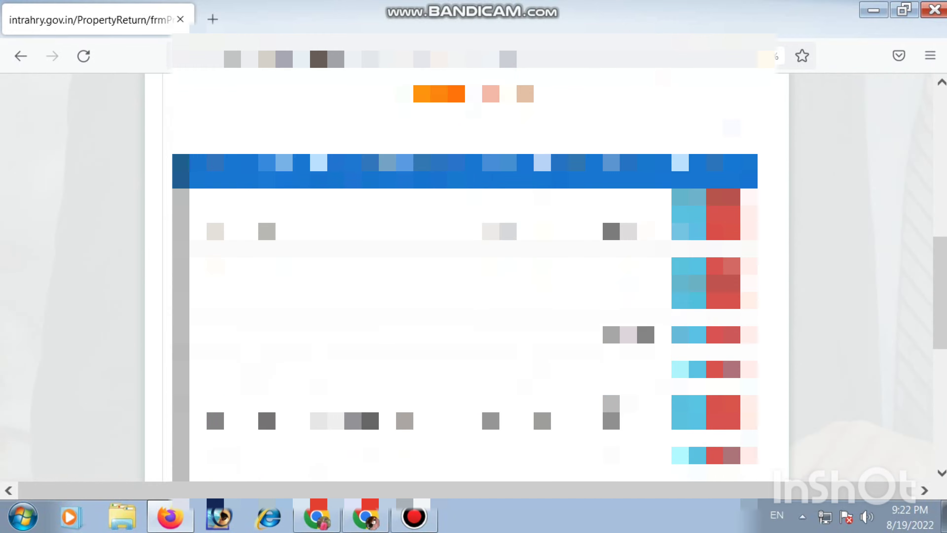
scroll(465, 274, down, 5)
scroll(465, 274, up, 10)
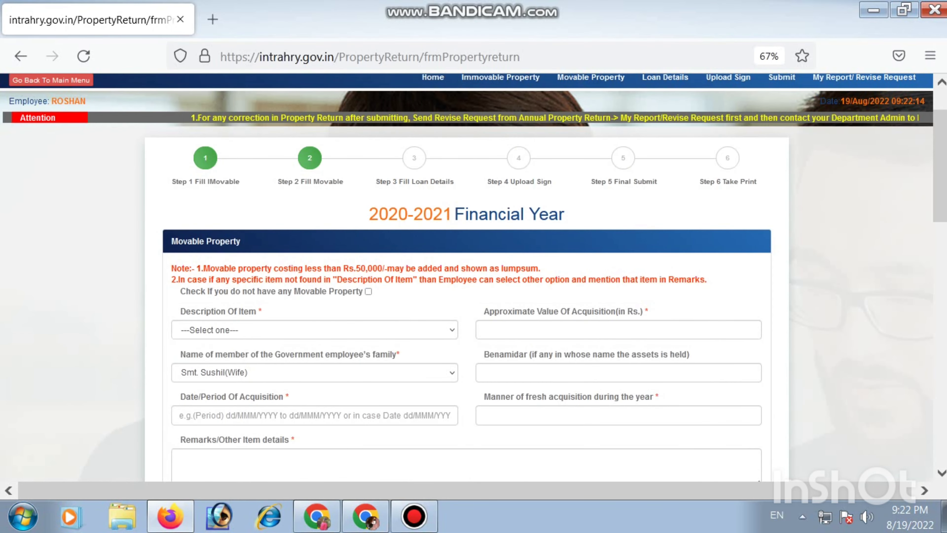
scroll(466, 274, down, 3)
click(741, 369)
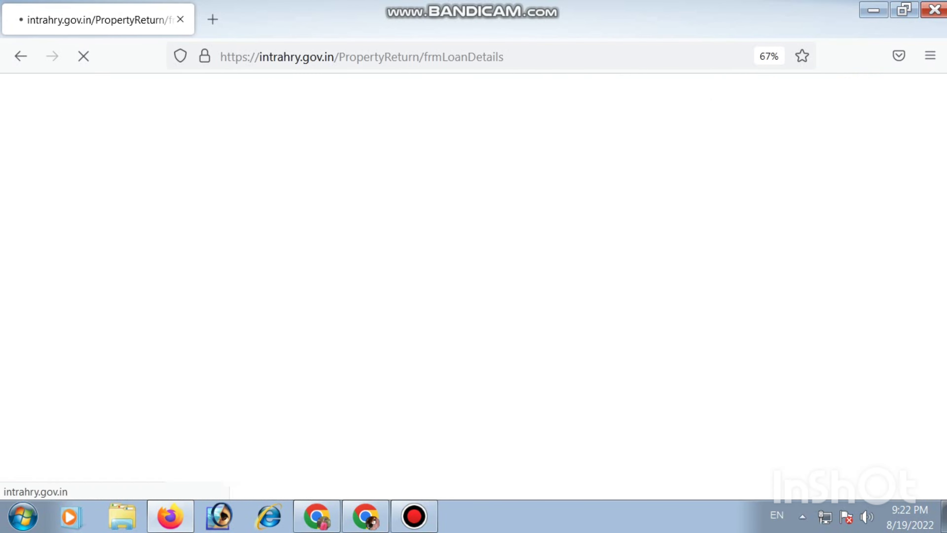
Fill in the approximate loan amount and enter NA for the nature of the security in the Loan Details form.
scroll(473, 275, down, 5)
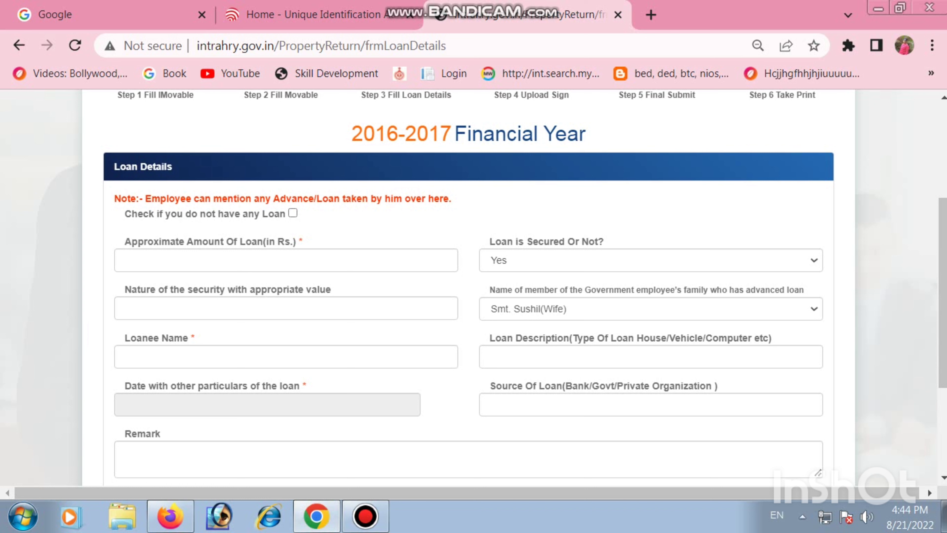
click(286, 260)
text(10000)
key(BackSpace)
key(BackSpace)
key(BackSpace)
key(BackSpace)
key(BackSpace)
text(1)
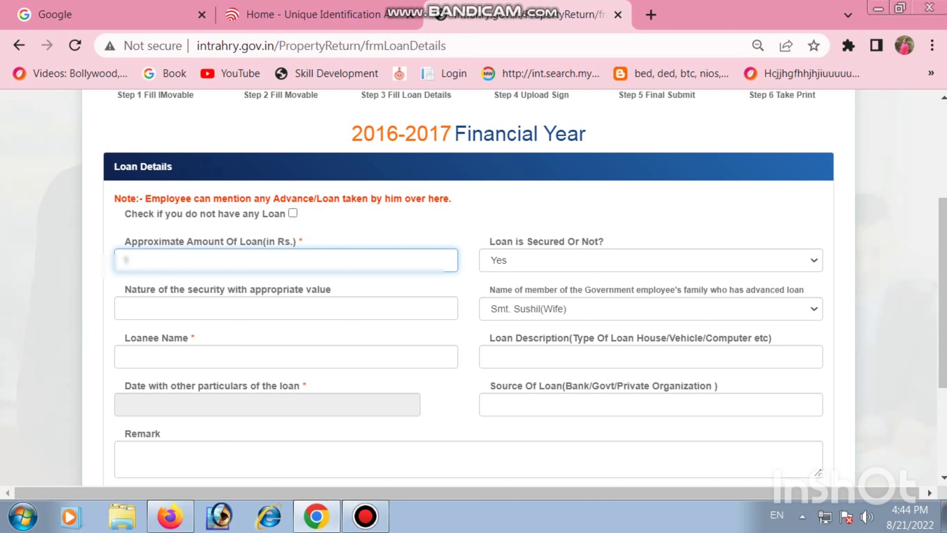
text(2000000)
key(BackSpace)
click(124, 308)
text(NA)
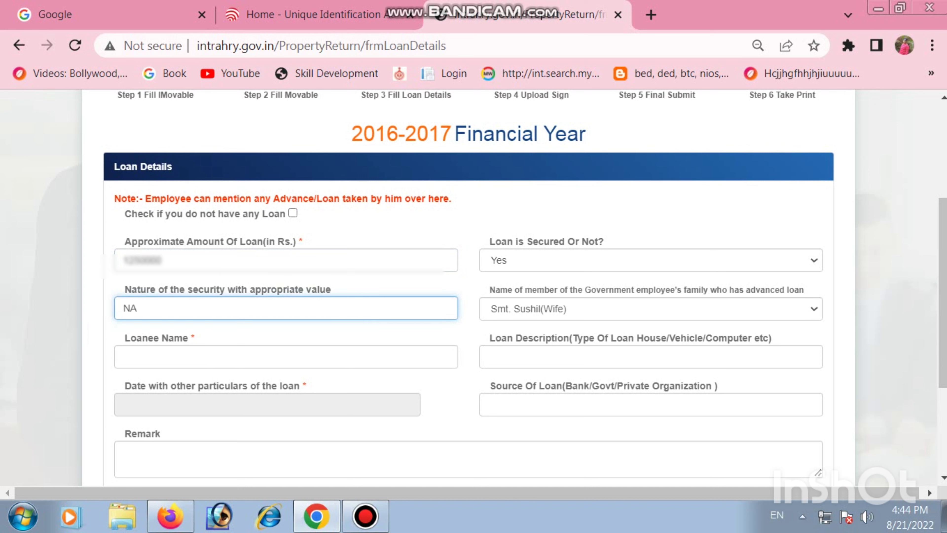
Enter the employee's name as loanee and set the loan description to PERSONAL LOAN.
click(124, 356)
text(RO)
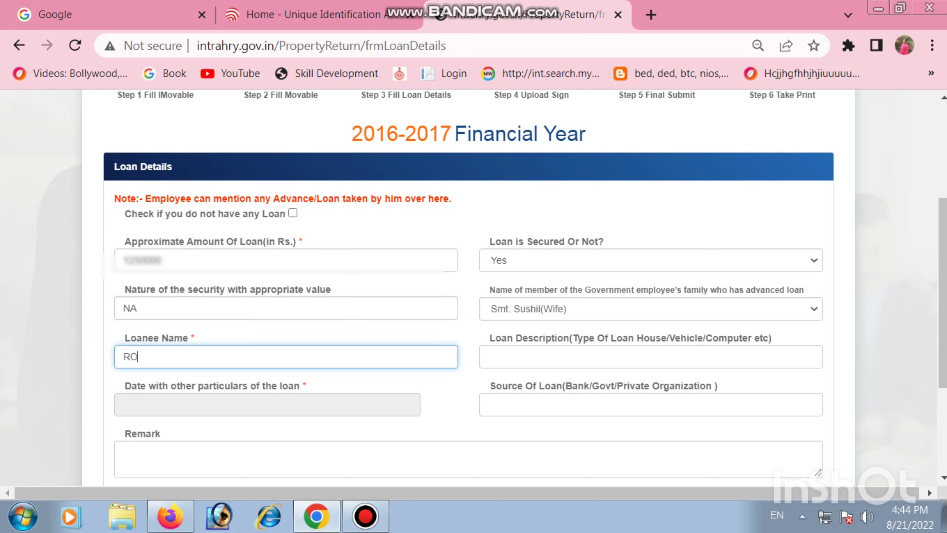
text(SHAN)
click(489, 356)
text(P)
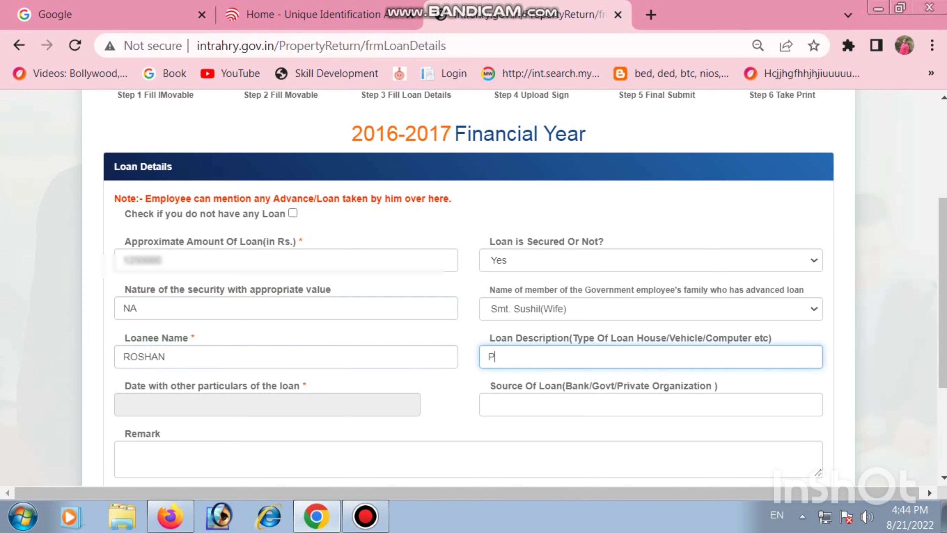
text(ERSONAL LOAN)
Set the date of the loan to 05/05/2020 using the calendar.
click(268, 405)
scroll(469, 288, down, 3)
click(173, 252)
click(123, 252)
click(123, 252)
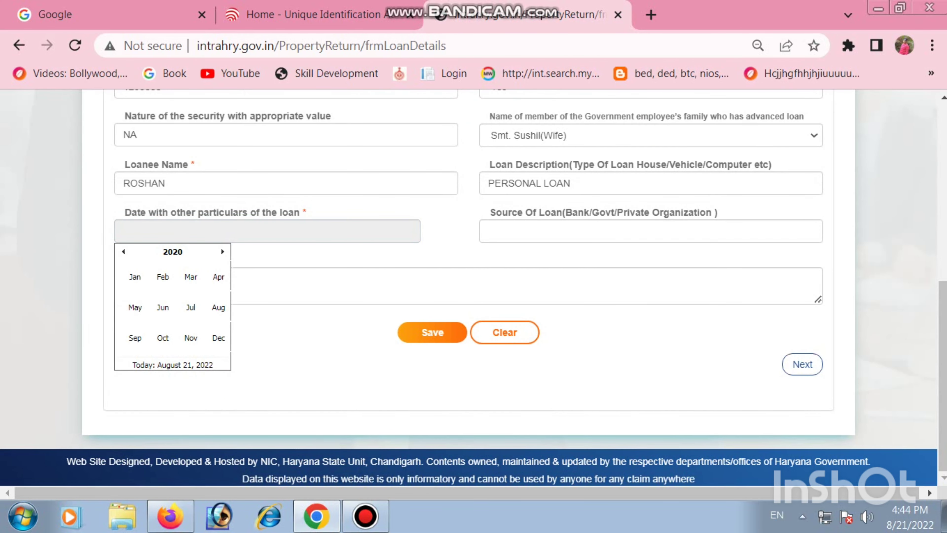
click(135, 307)
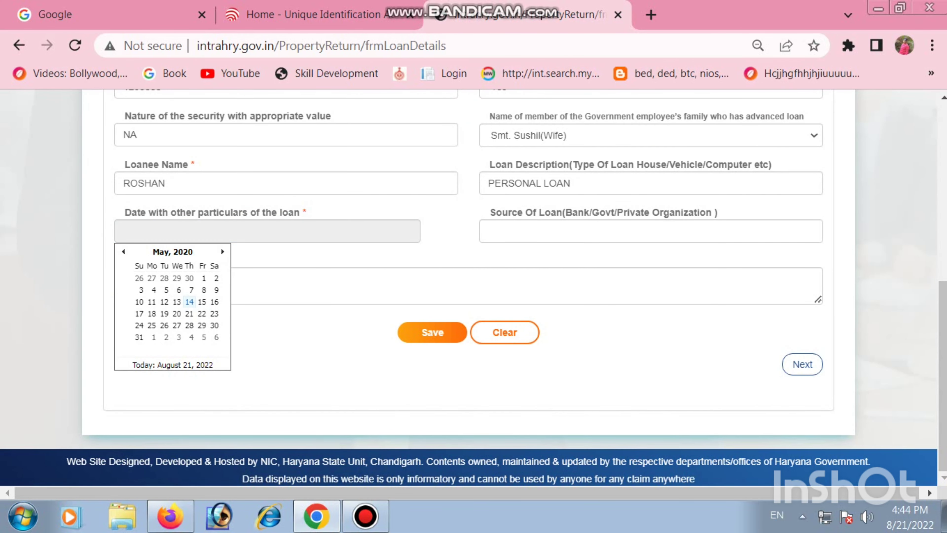
click(166, 290)
Fill in the source of the loan, enter NA as the remark, and save the loan details.
click(507, 231)
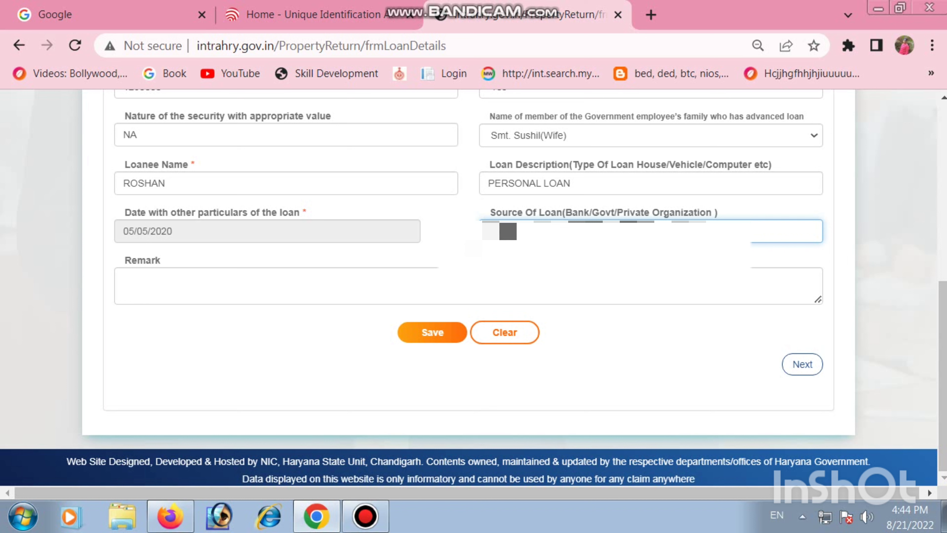
key(Tab)
text(NA)
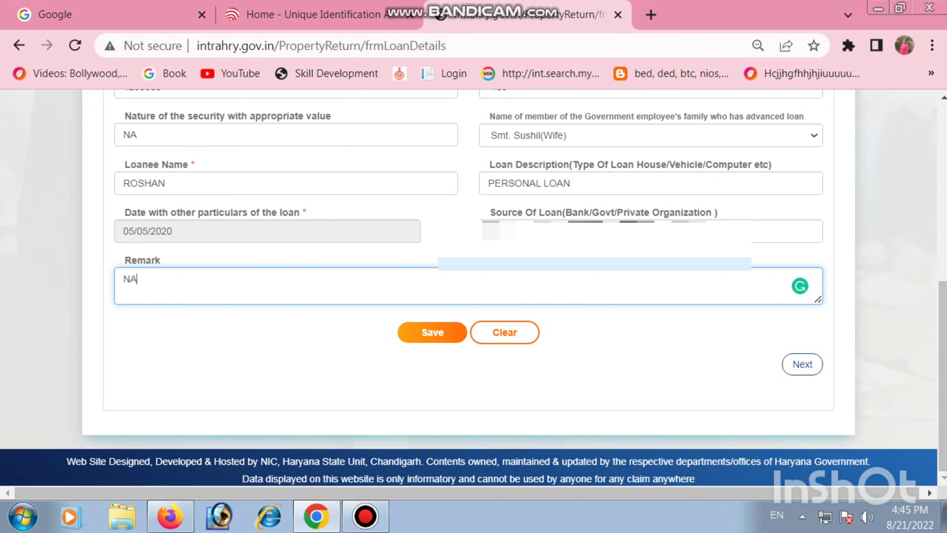
click(432, 332)
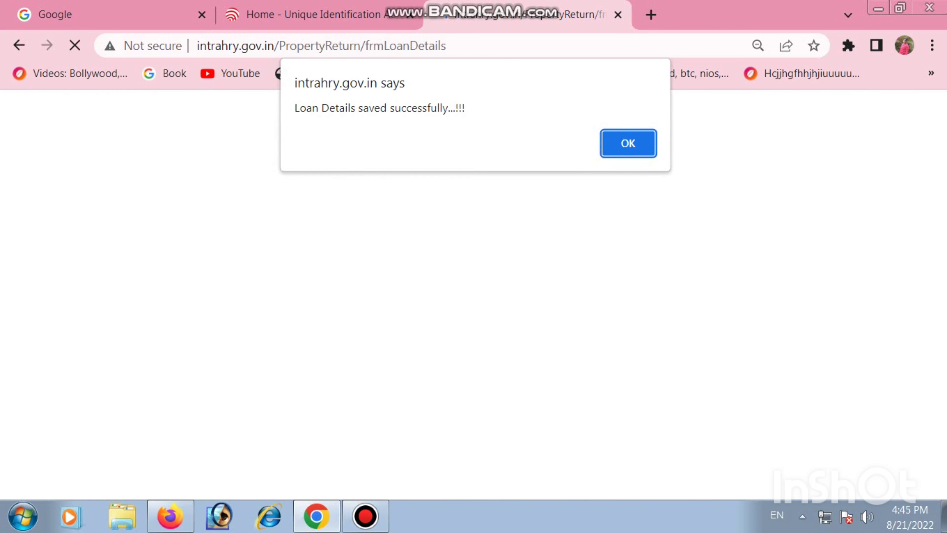
key(Return)
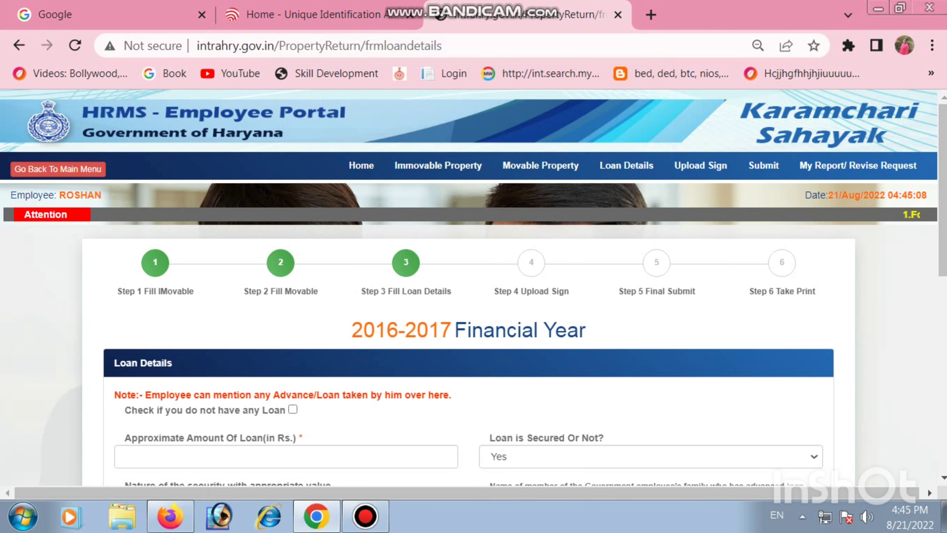
Review the saved loan entry and continue to the signature upload stage.
scroll(468, 288, down, 3)
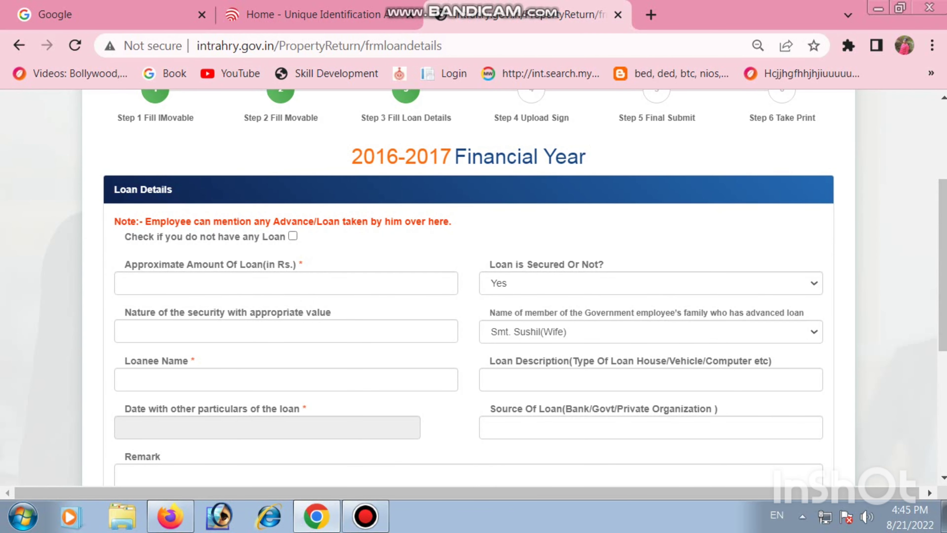
scroll(469, 288, down, 2)
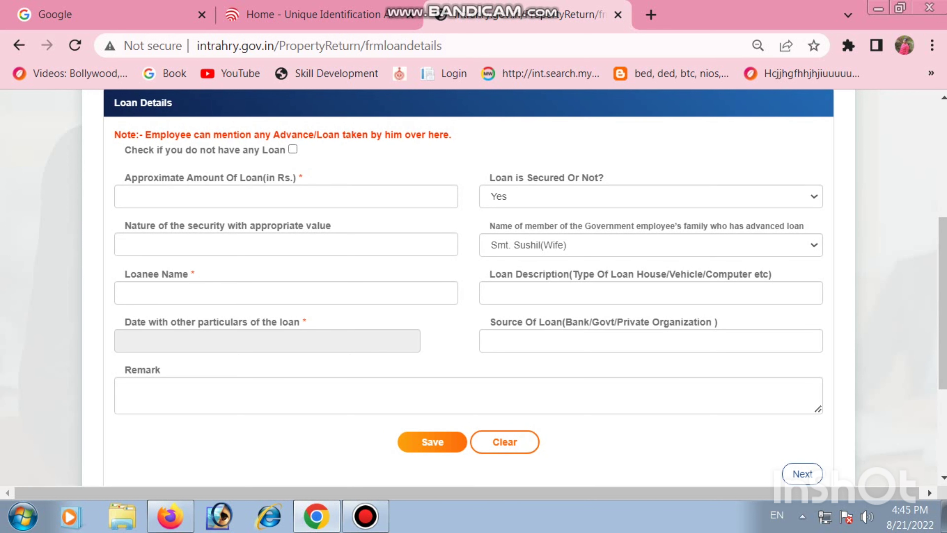
scroll(468, 288, down, 3)
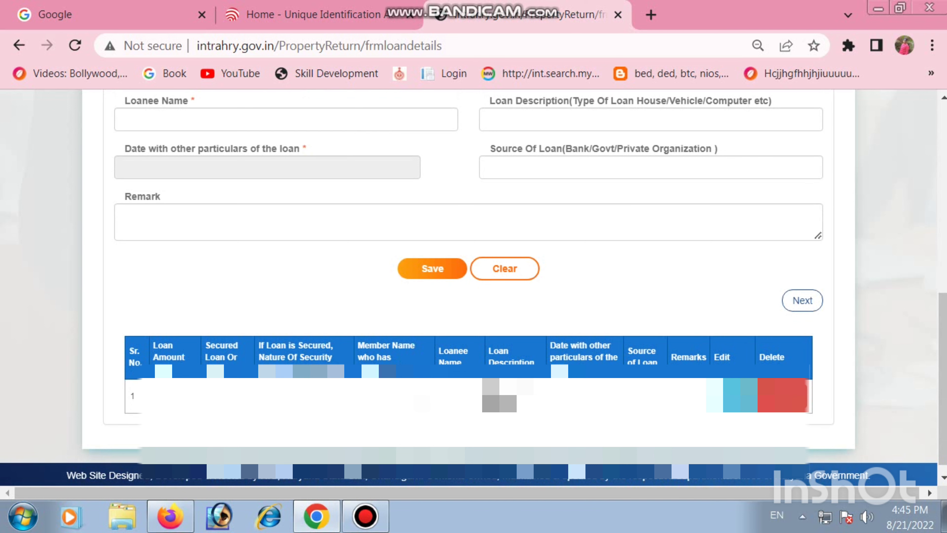
click(802, 300)
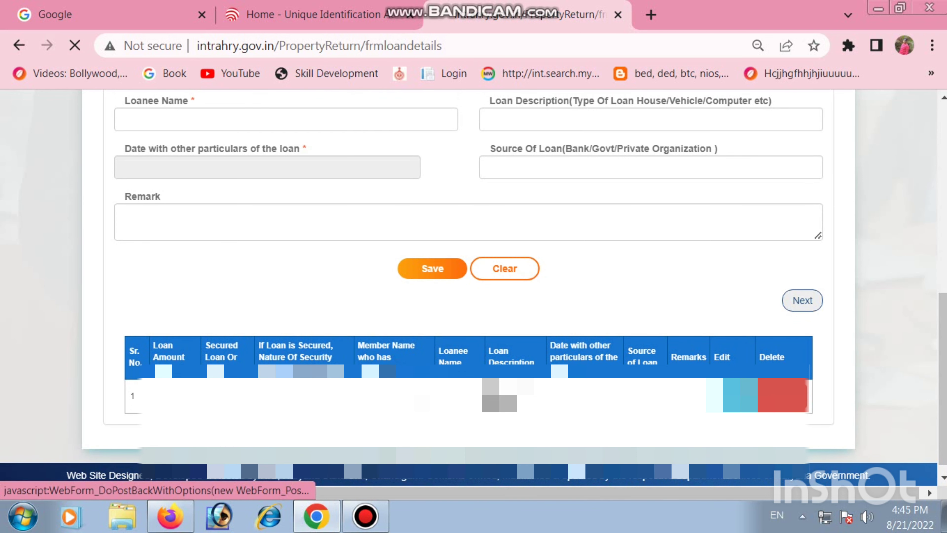
scroll(469, 288, down, 3)
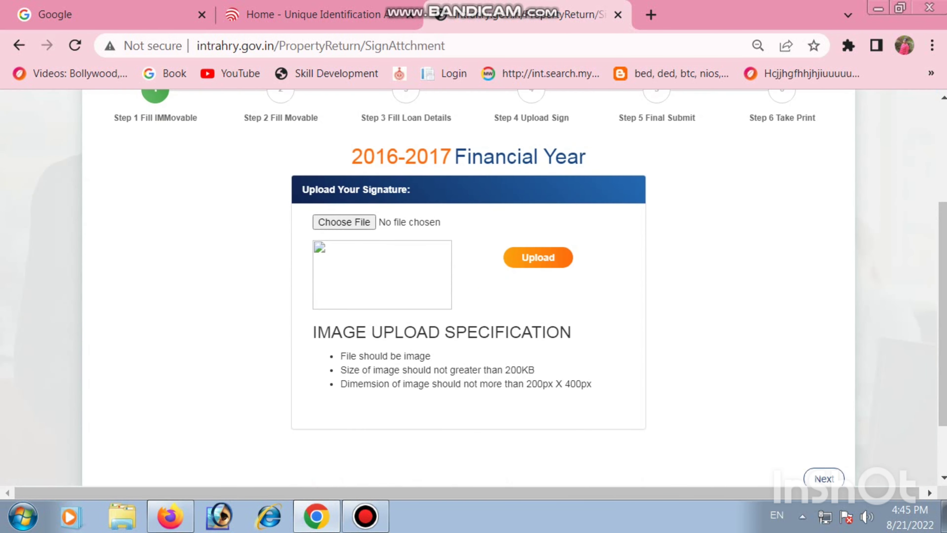
Search the desktop for the scanned signature image, upload it as the employee's signature, and acknowledge the upload.
click(344, 222)
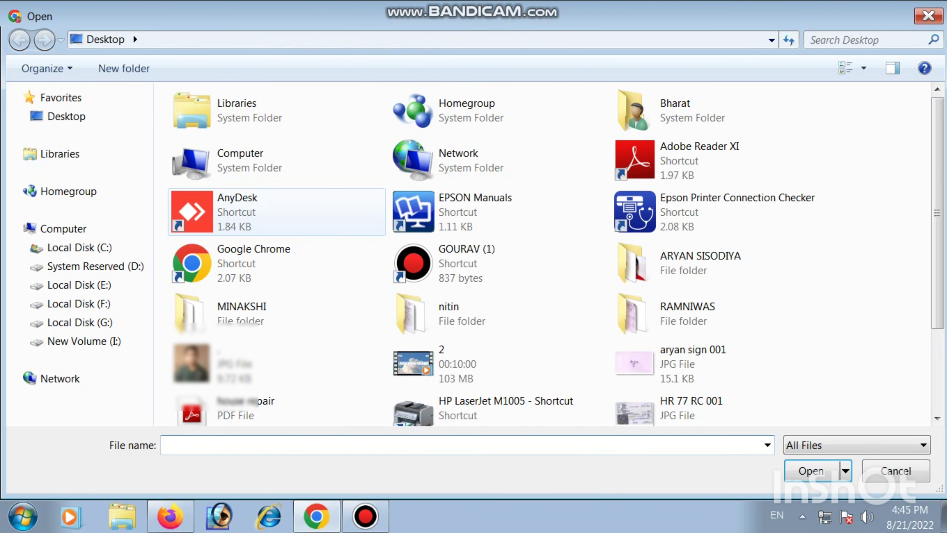
click(861, 40)
text(aryan)
click(224, 136)
click(811, 470)
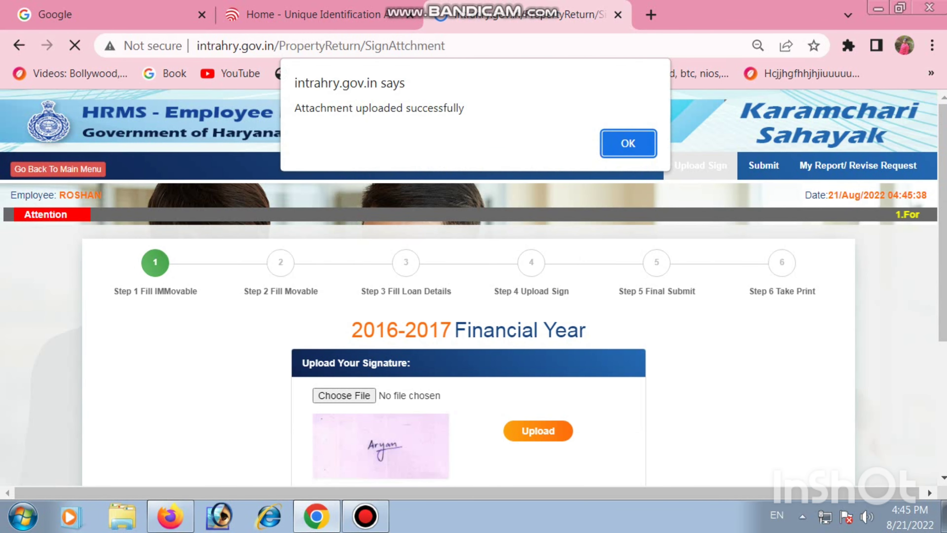
click(628, 139)
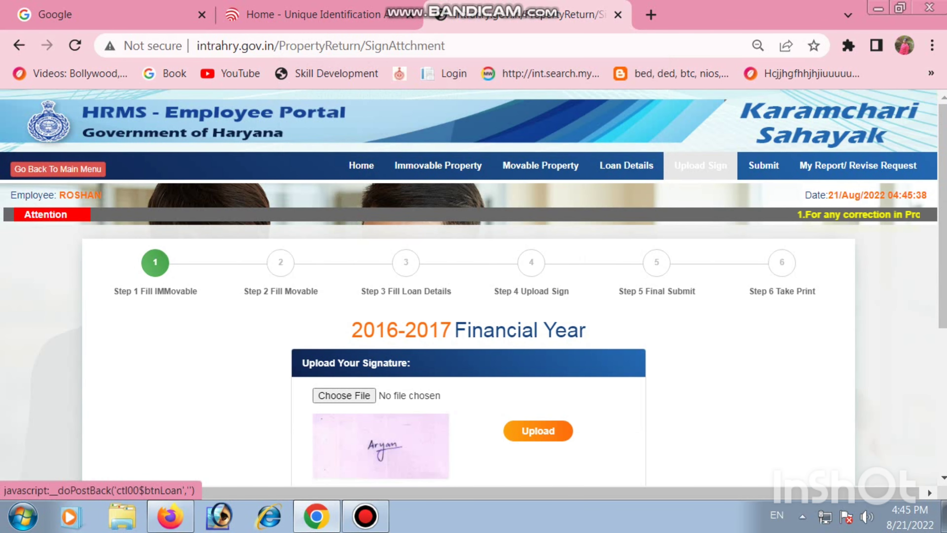
Continue to the final submission stage and review the generated 2016-2017 property return declaration.
scroll(626, 166, down, 5)
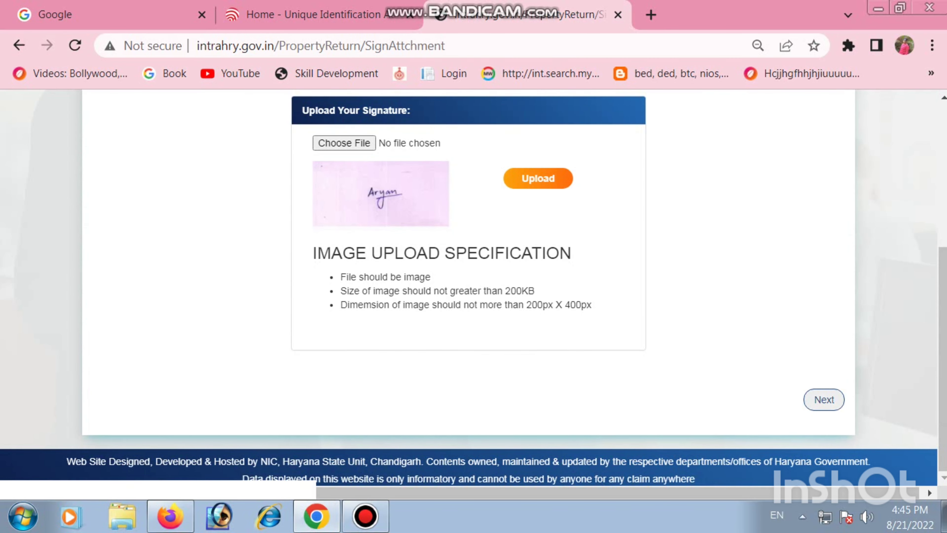
click(824, 399)
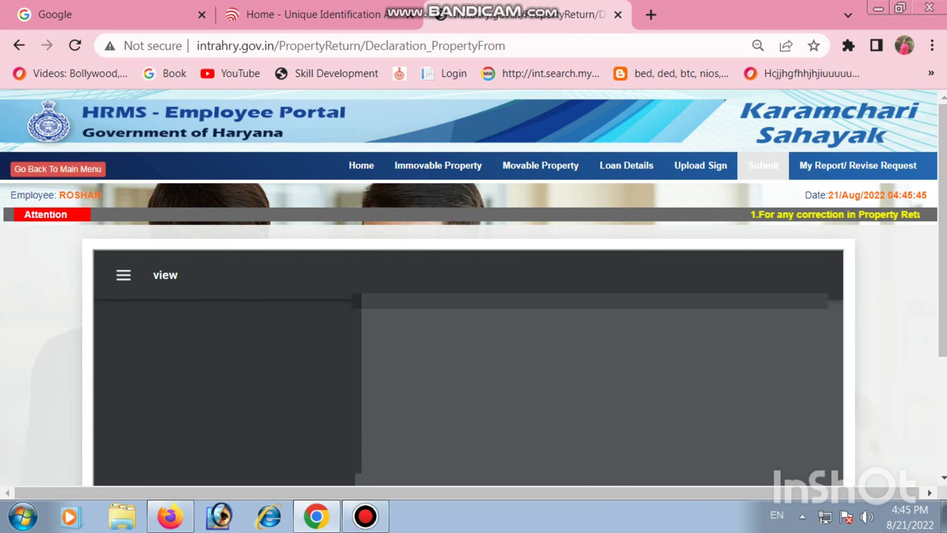
scroll(473, 288, down, 2)
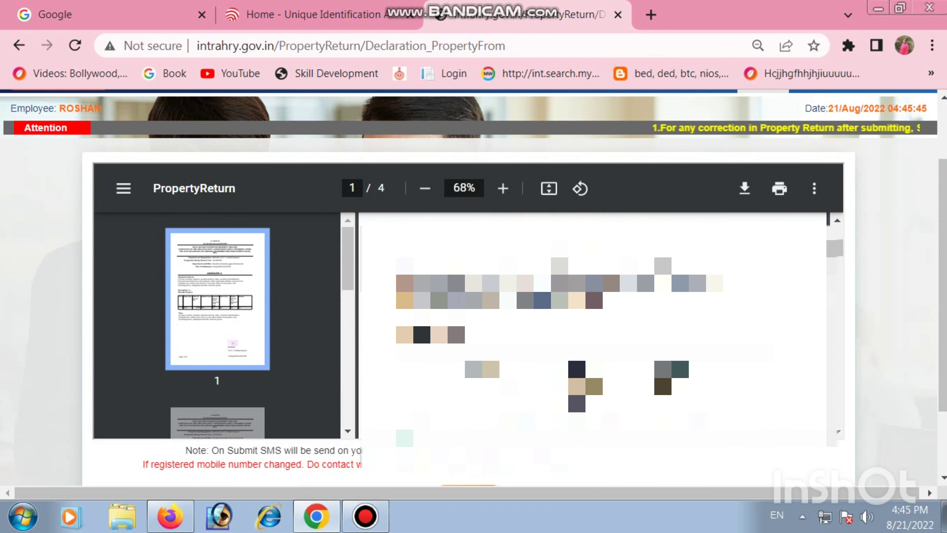
scroll(592, 328, down, 10)
scroll(473, 288, down, 1)
scroll(473, 288, down, 1)
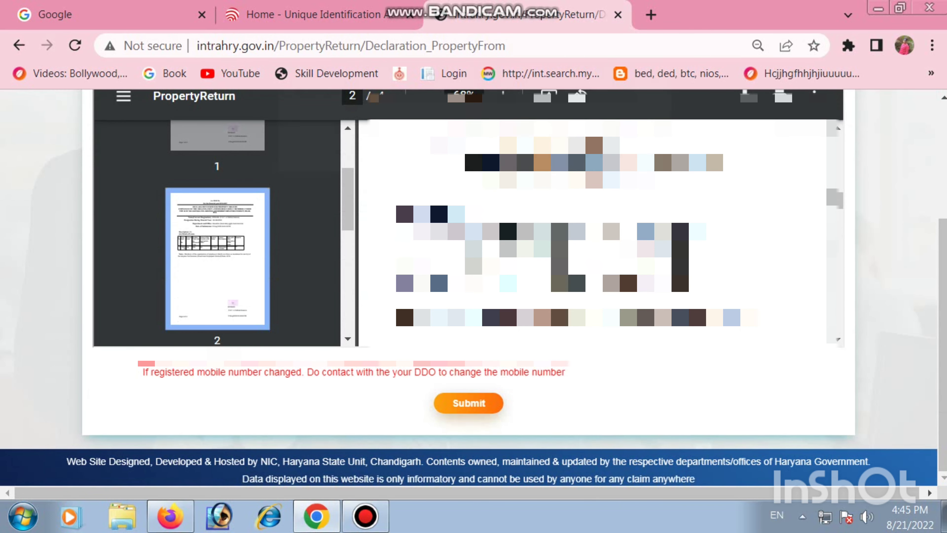
Submit the property return declaration to request an OTP, acknowledge the notice, and activate the OTP entry field.
click(469, 403)
click(560, 162)
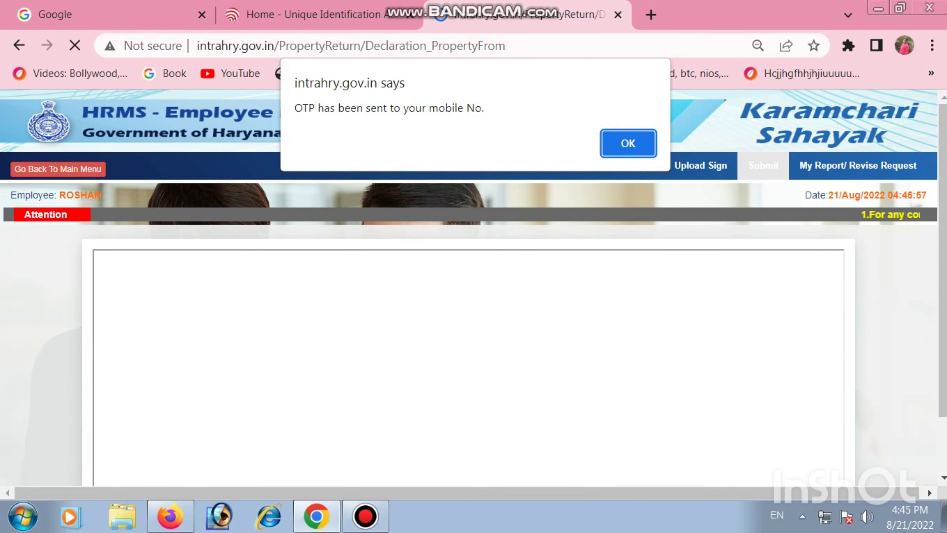
click(629, 144)
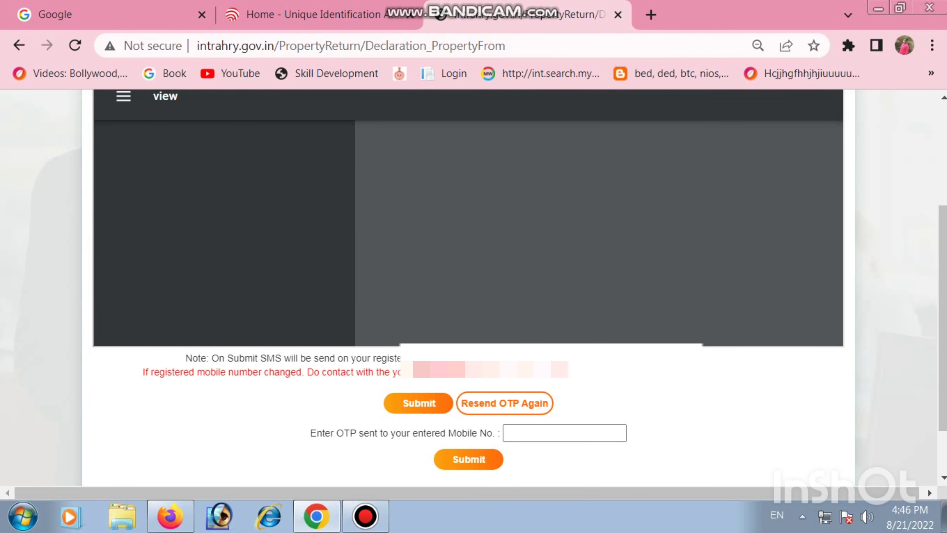
scroll(522, 395, down, 2)
click(564, 363)
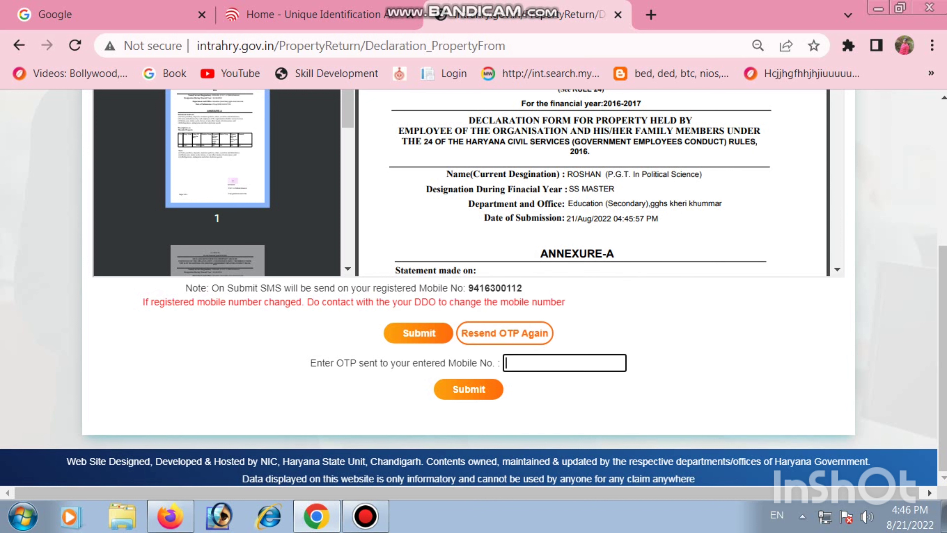